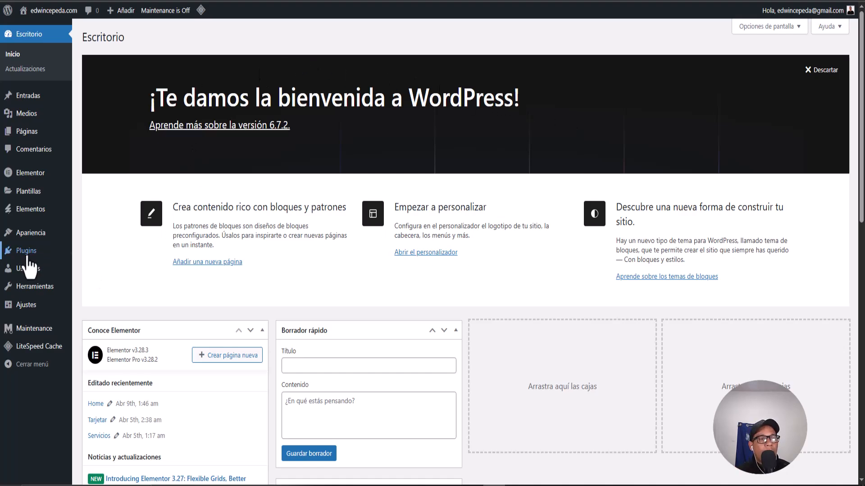
Step: Browse the popular plugins available for installation and locate All-in-One WP Migration and Backup
{"action": "left_click", "coordinate": [25, 256]}
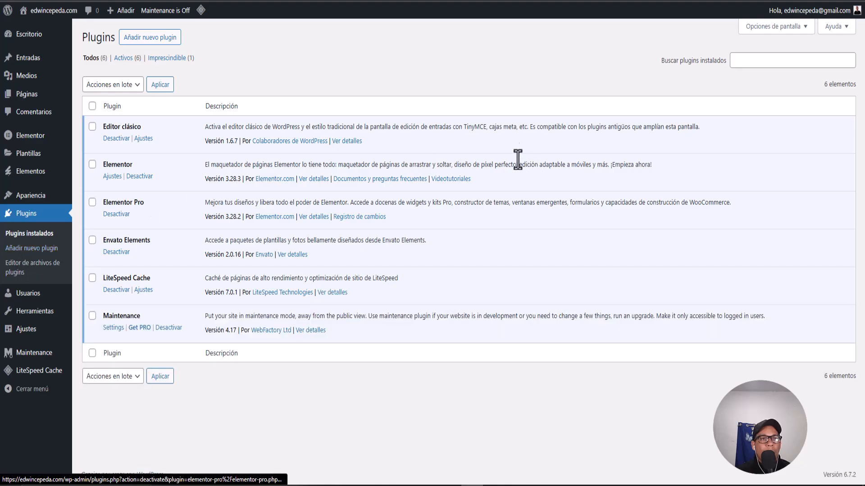
{"action": "left_click", "coordinate": [147, 43]}
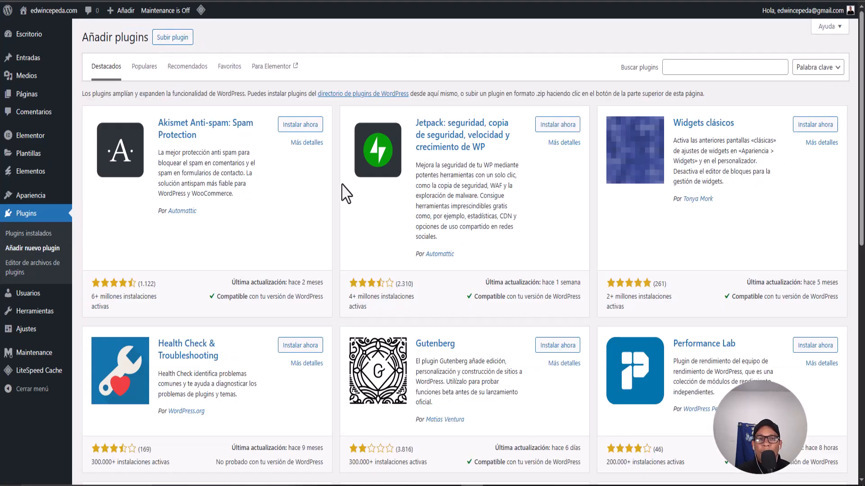
{"action": "left_click", "coordinate": [140, 73]}
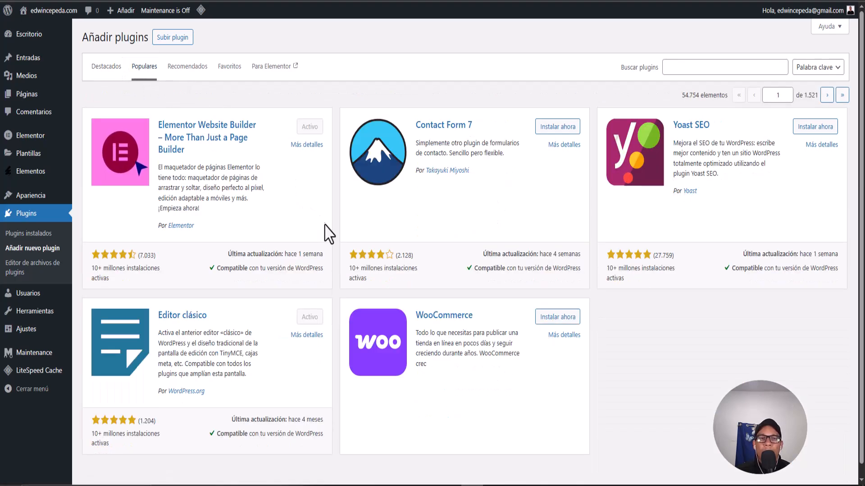
{"action": "scroll", "coordinate": [340, 234], "scroll_direction": "down", "scroll_amount": 3}
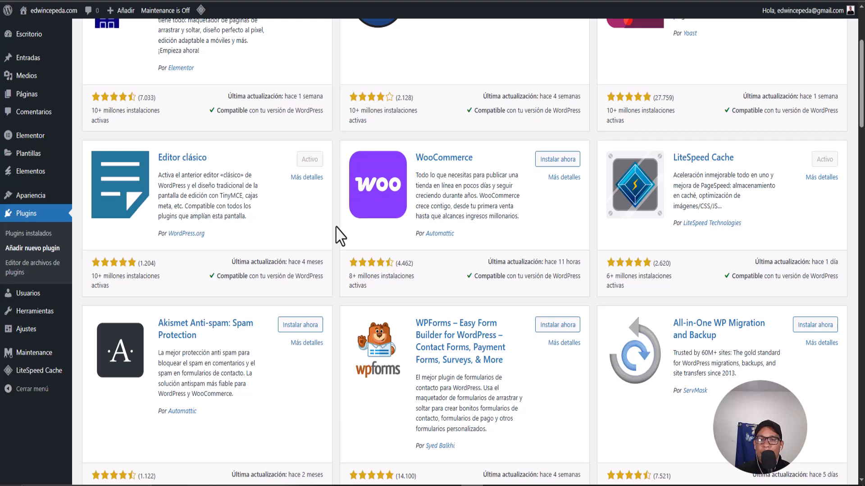
{"action": "scroll", "coordinate": [340, 235], "scroll_direction": "down", "scroll_amount": 3}
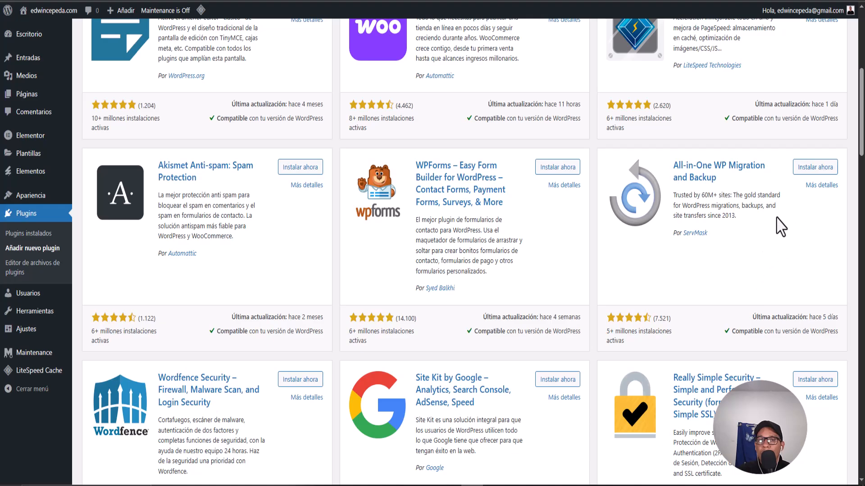
Step: Review the details of All-in-One WP Migration and Backup, and install and activate the plugin
{"action": "left_click", "coordinate": [819, 185]}
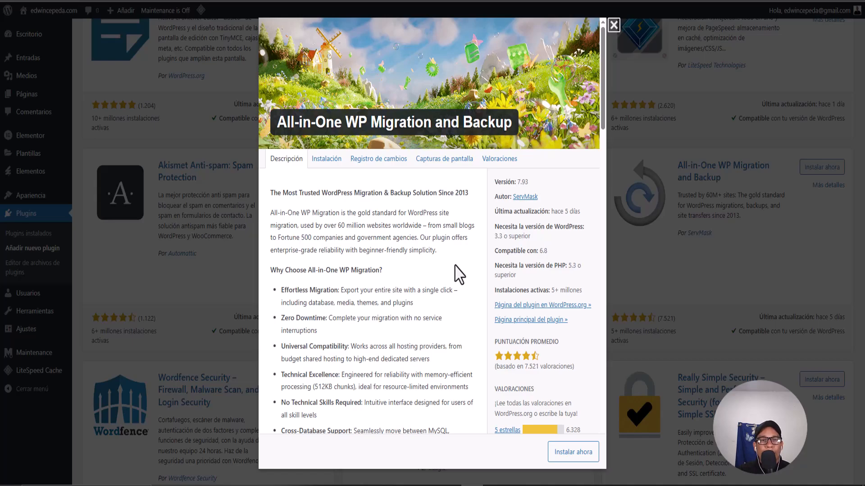
{"action": "scroll", "coordinate": [458, 274], "scroll_direction": "down", "scroll_amount": 3}
{"action": "scroll", "coordinate": [458, 274], "scroll_direction": "up", "scroll_amount": 4}
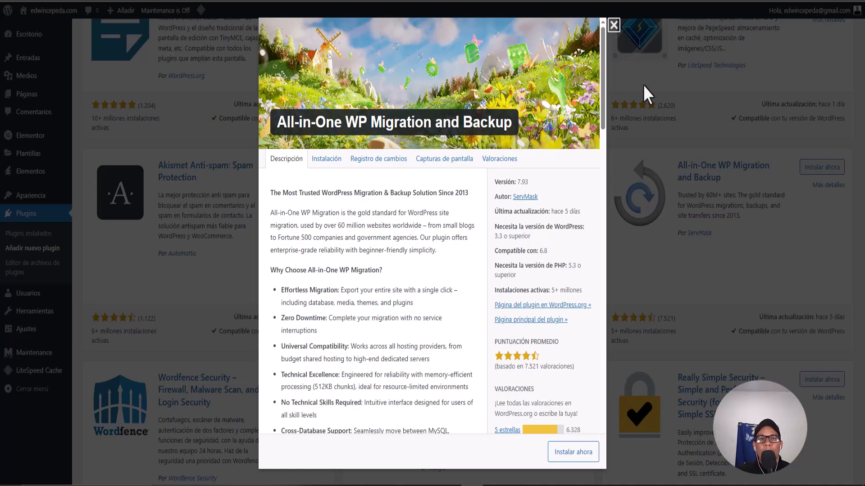
{"action": "left_click", "coordinate": [614, 25]}
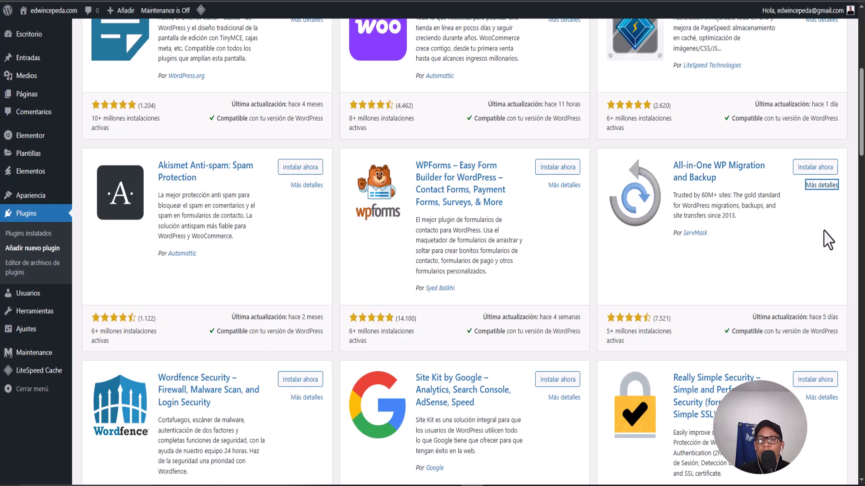
{"action": "left_click", "coordinate": [814, 167]}
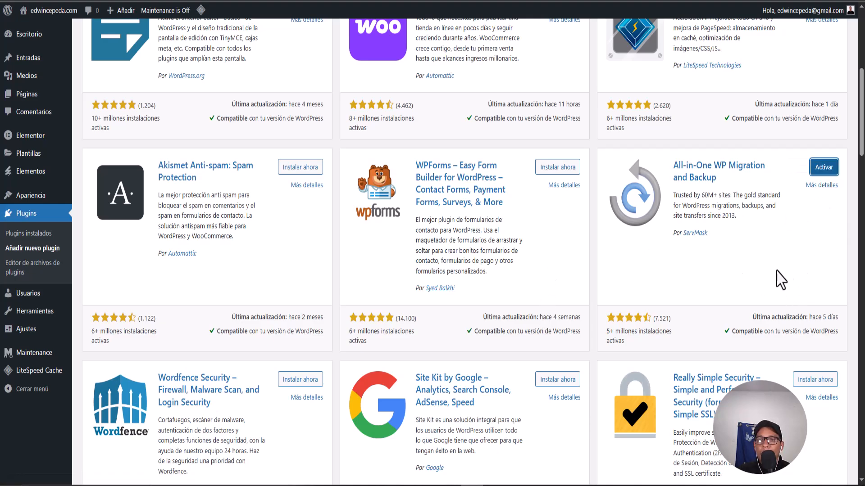
{"action": "left_click", "coordinate": [824, 167]}
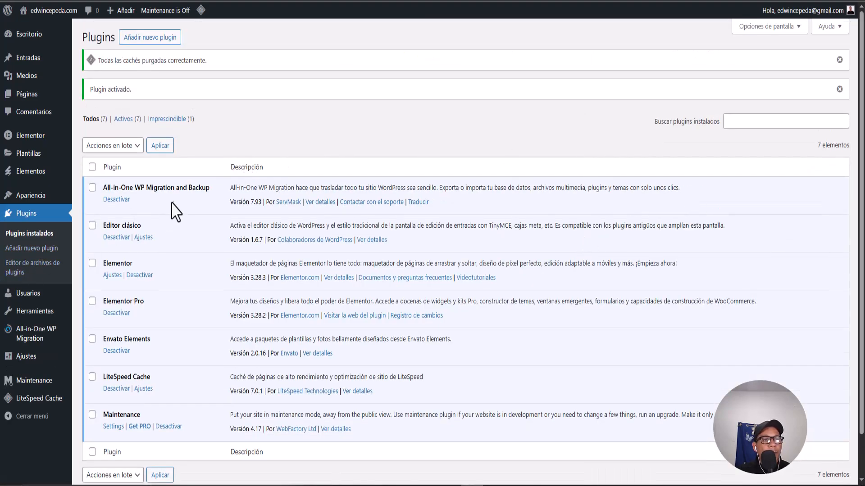
Step: Export the whole site to a file with All-in-One WP Migration and download the resulting backup
{"action": "mouse_move", "coordinate": [31, 310]}
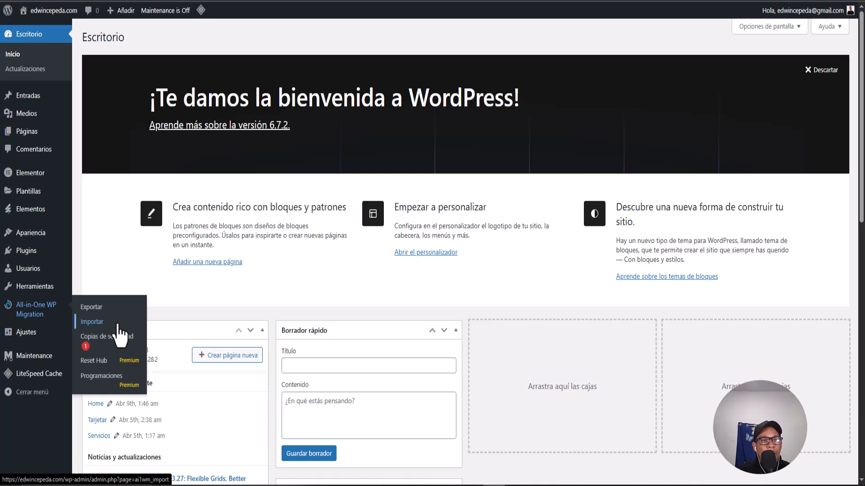
{"action": "left_click", "coordinate": [92, 308]}
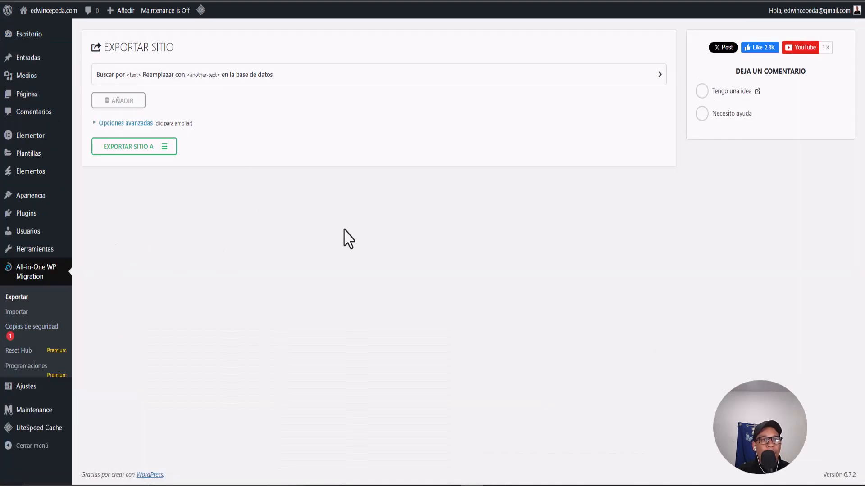
{"action": "left_click", "coordinate": [135, 151]}
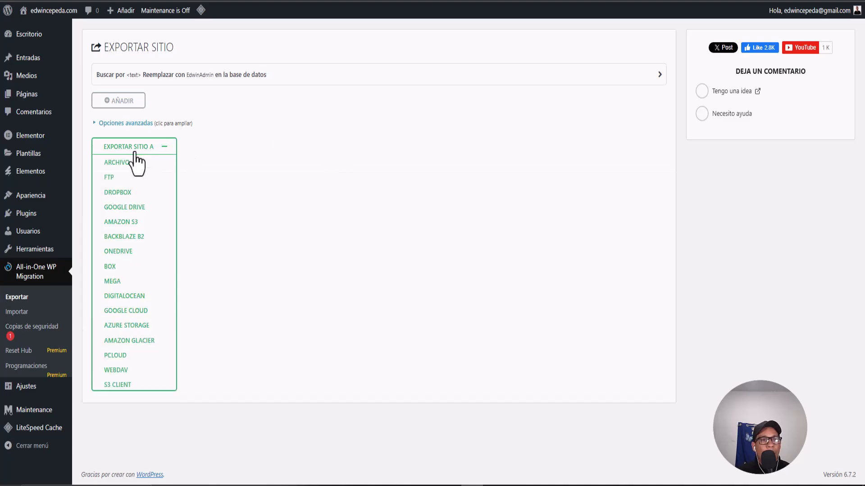
{"action": "left_click", "coordinate": [124, 163]}
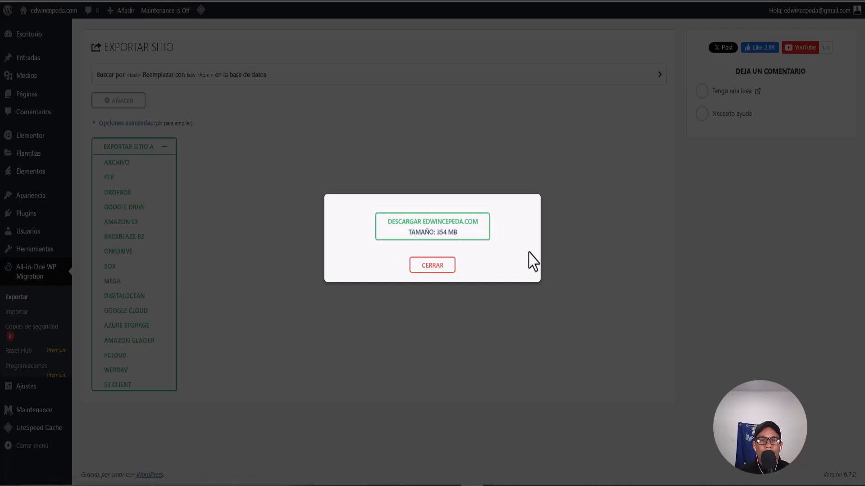
{"action": "left_click", "coordinate": [413, 229]}
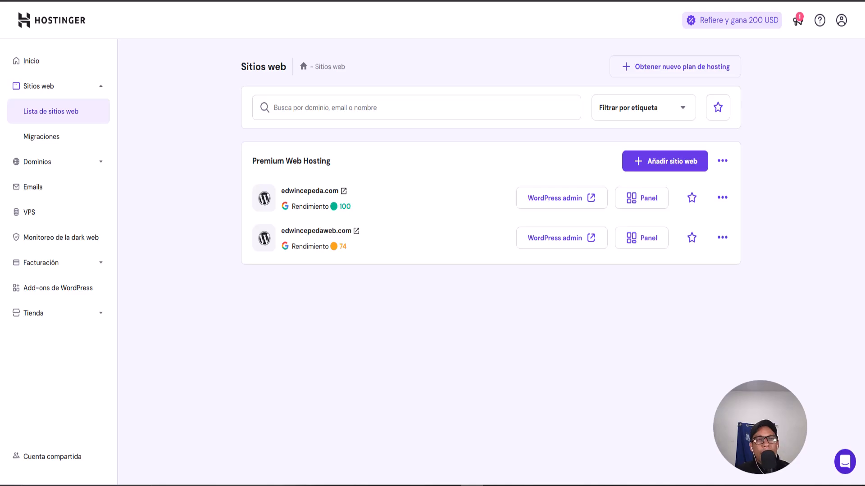
Step: In Hostinger, start adding a WordPress site under Premium Web Hosting and accept Español (España) with the filled-in administrator login details
{"action": "left_click", "coordinate": [674, 167]}
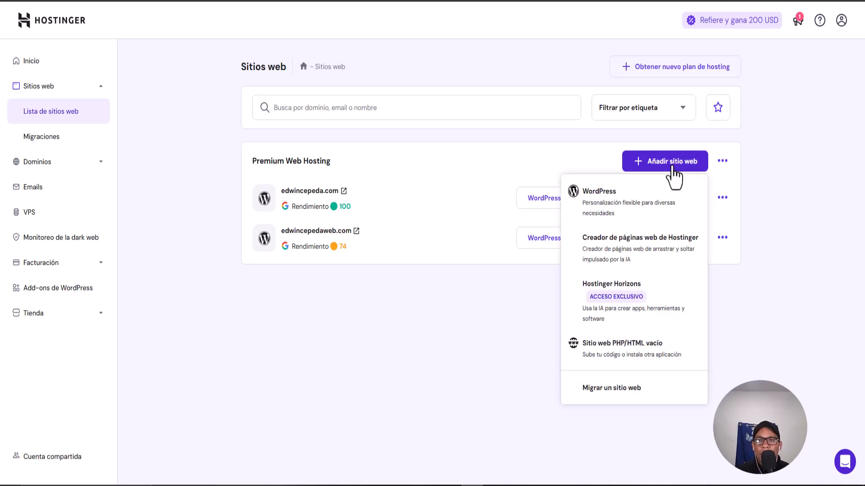
{"action": "left_click", "coordinate": [600, 208]}
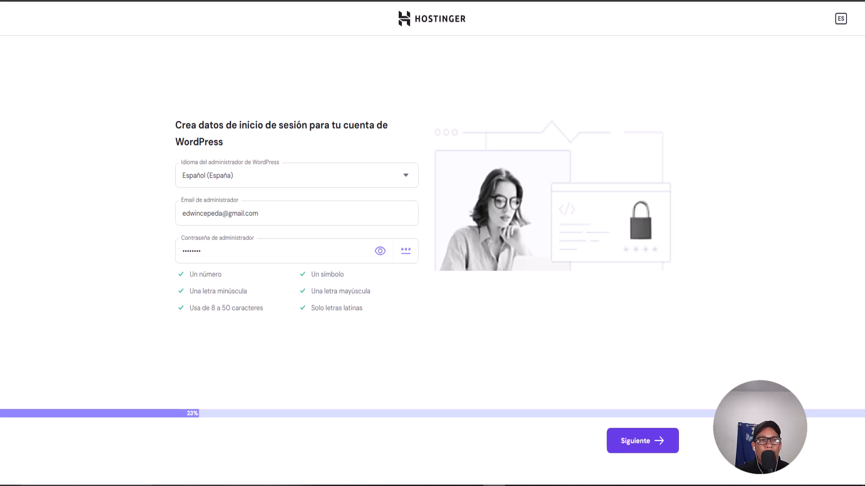
{"action": "left_click", "coordinate": [649, 443]}
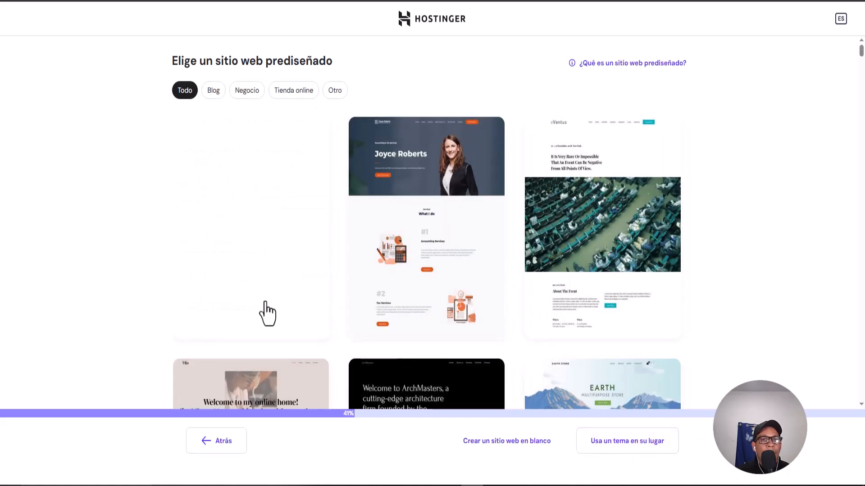
Step: Skip the predesigned websites and use the default Twenty Twenty-Five theme for the new site
{"action": "scroll", "coordinate": [536, 315], "scroll_direction": "down", "scroll_amount": 3}
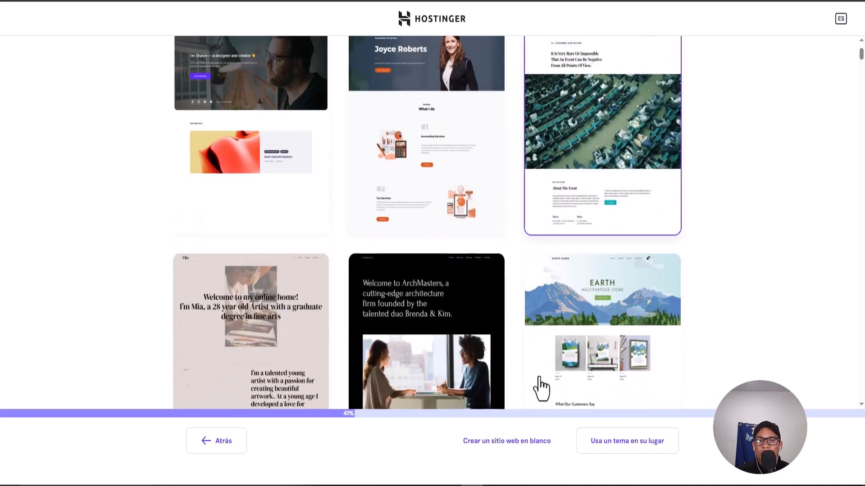
{"action": "left_click", "coordinate": [608, 452]}
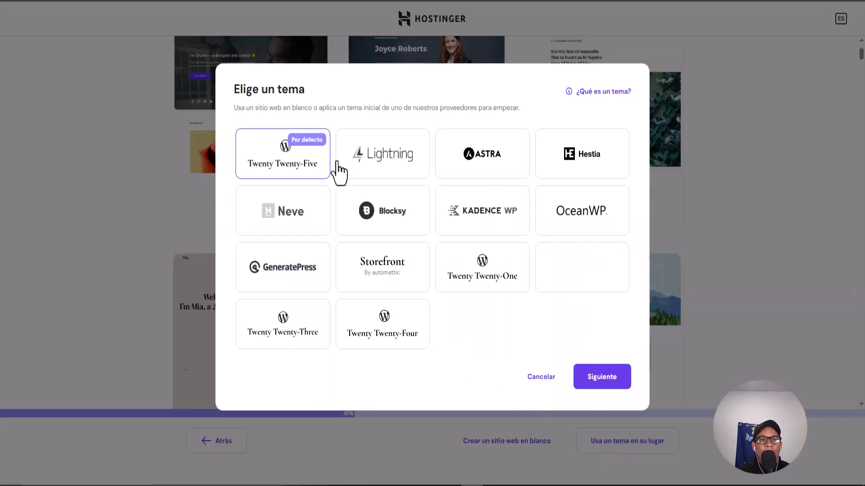
{"action": "left_click", "coordinate": [599, 378]}
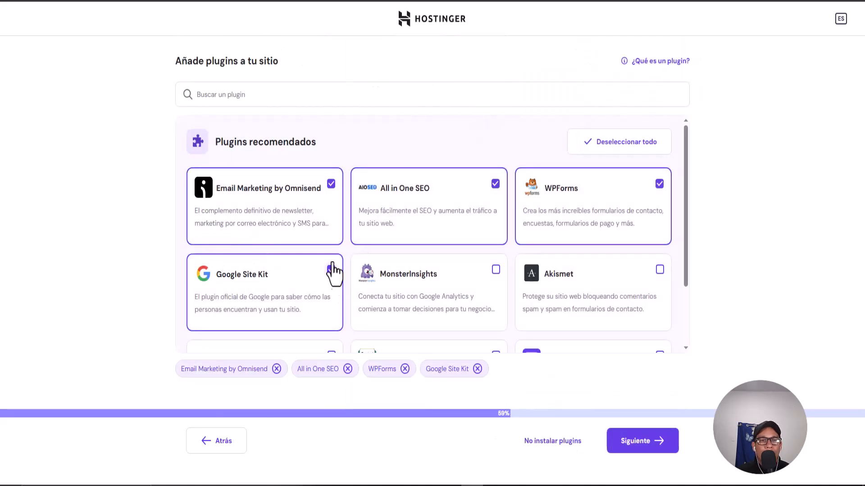
Step: Deselect Google Site Kit, Email Marketing by Omnisend and WPForms, and continue with only All in One SEO
{"action": "left_click", "coordinate": [331, 270]}
{"action": "left_click", "coordinate": [331, 184]}
{"action": "left_click", "coordinate": [659, 183]}
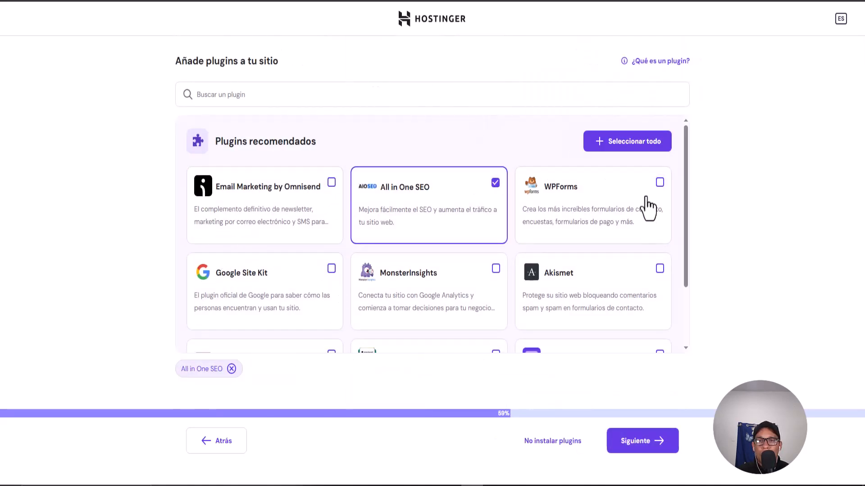
{"action": "scroll", "coordinate": [644, 271], "scroll_direction": "down", "scroll_amount": 2}
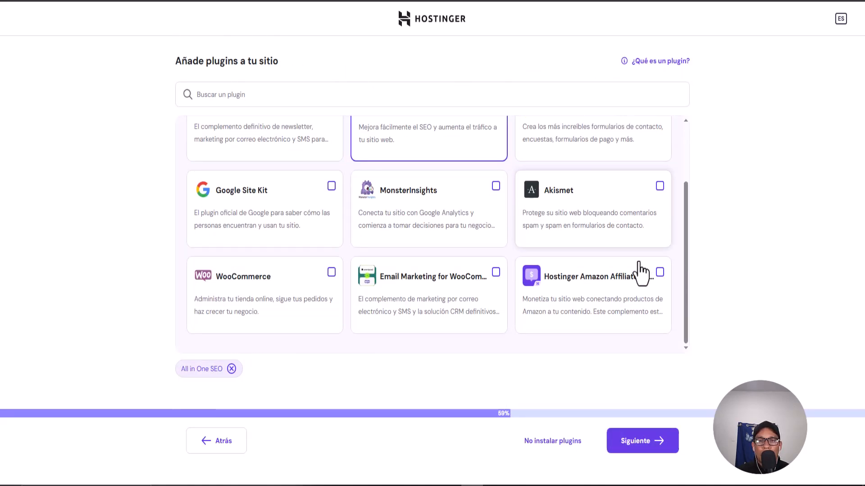
{"action": "left_click", "coordinate": [651, 448]}
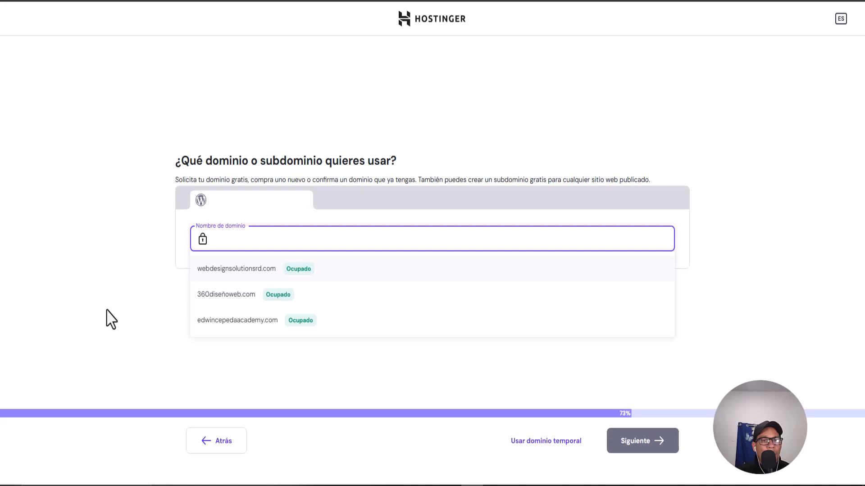
Step: Choose the owned domain ending in academy.com for the new site and continue the setup
{"action": "left_click", "coordinate": [217, 331]}
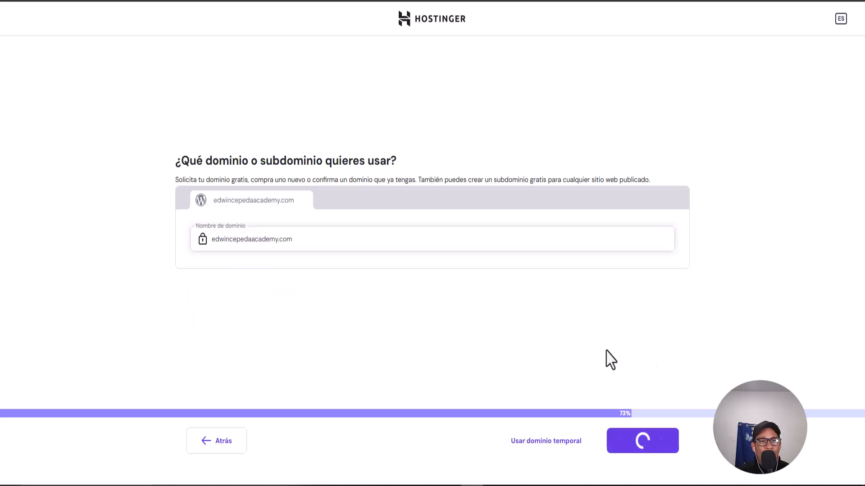
{"action": "left_click", "coordinate": [615, 445]}
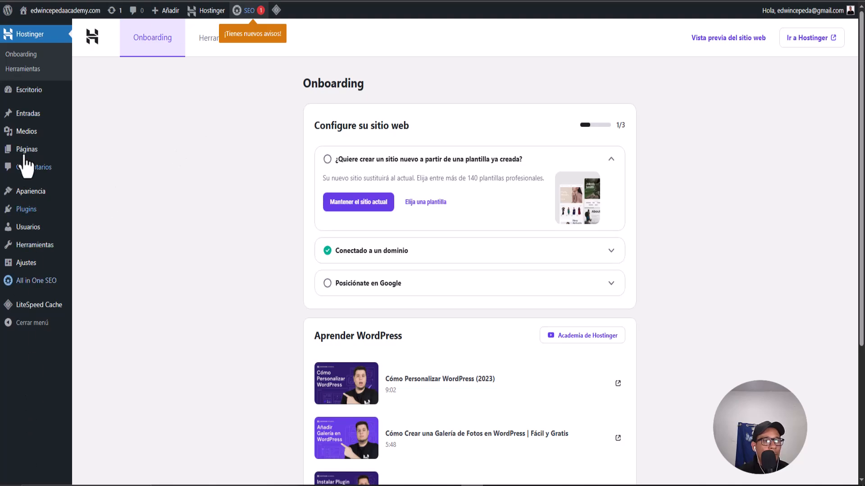
Step: Deactivate all installed plugins on the new WordPress site with one bulk action
{"action": "left_click", "coordinate": [26, 215]}
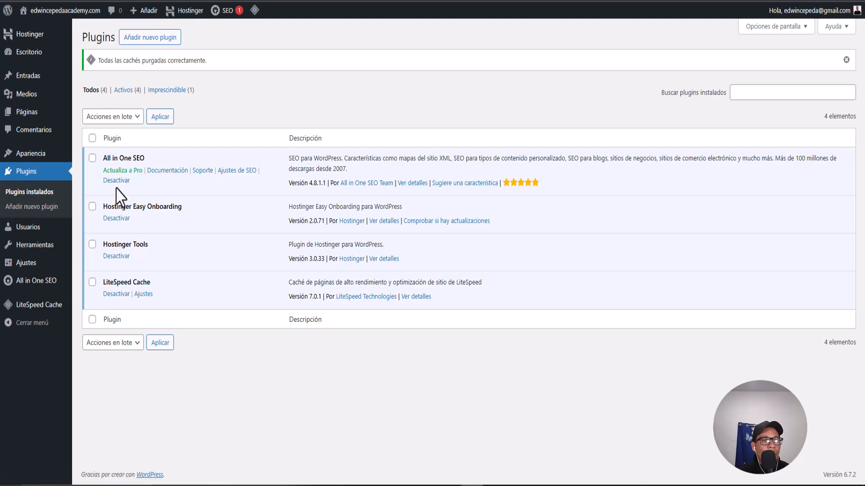
{"action": "left_click", "coordinate": [92, 137]}
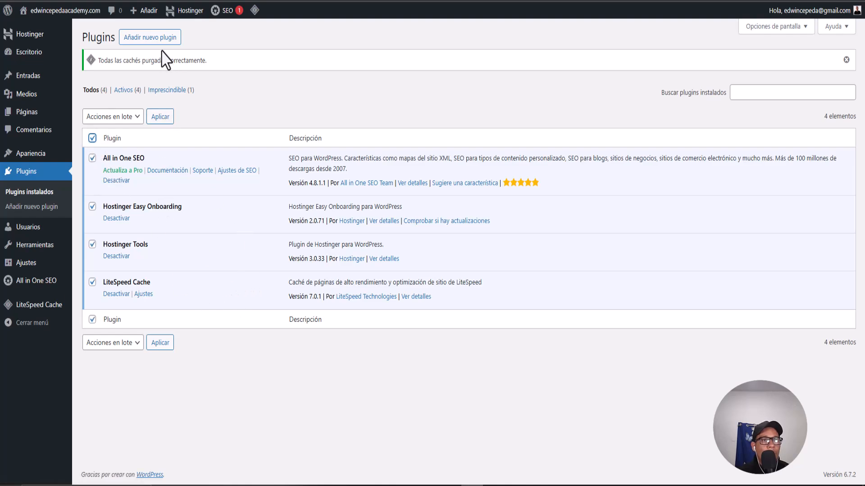
{"action": "left_click", "coordinate": [112, 116]}
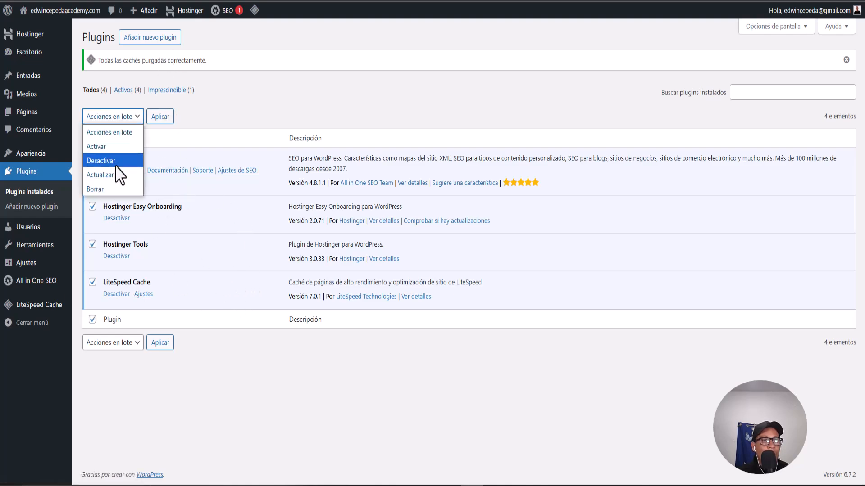
{"action": "left_click", "coordinate": [116, 165]}
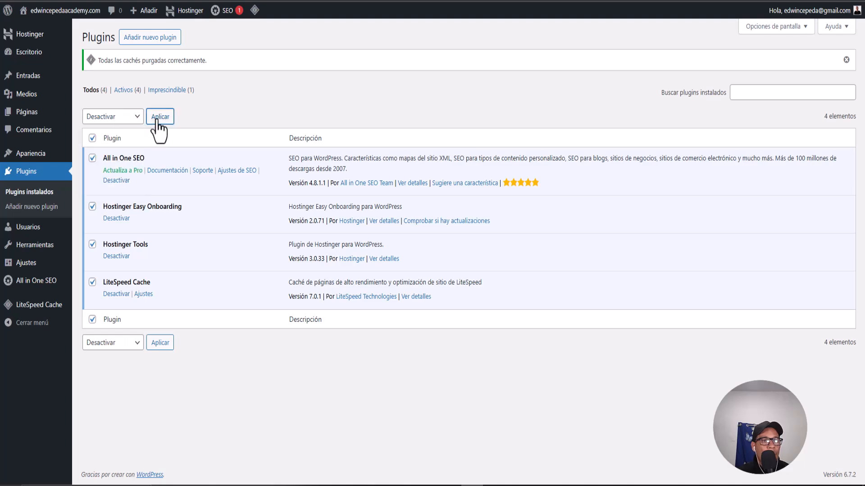
{"action": "left_click", "coordinate": [157, 118]}
Step: Delete all the deactivated plugins in bulk and confirm the deletion
{"action": "left_click", "coordinate": [113, 116]}
{"action": "left_click", "coordinate": [112, 186]}
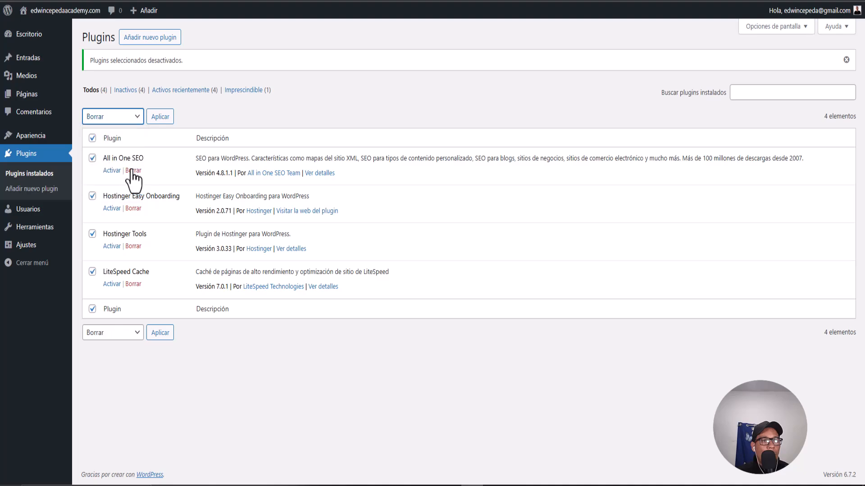
{"action": "left_click", "coordinate": [163, 119]}
{"action": "left_click", "coordinate": [460, 48]}
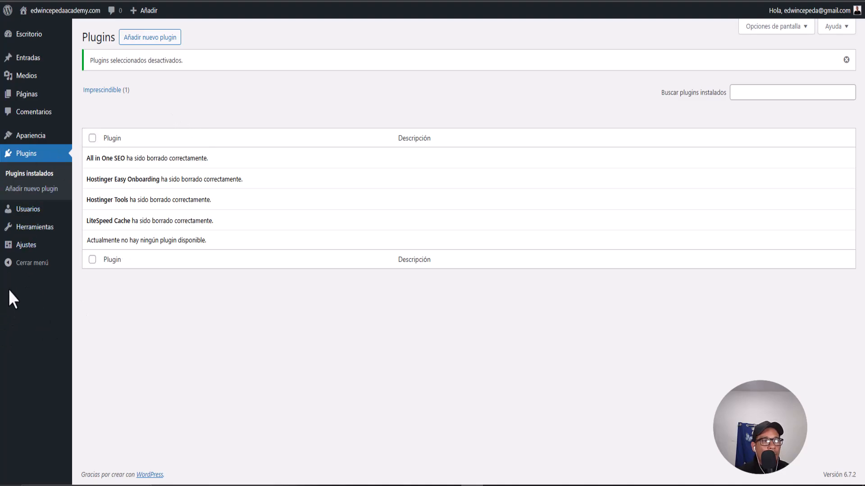
Step: Install All-in-One WP Migration and Backup from the popular plugins on the new site
{"action": "left_click", "coordinate": [146, 37]}
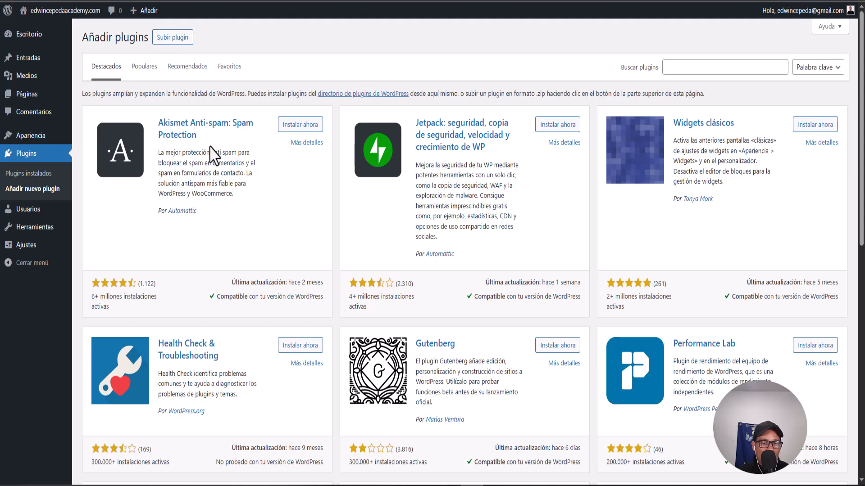
{"action": "left_click", "coordinate": [144, 66]}
{"action": "scroll", "coordinate": [473, 276], "scroll_direction": "down", "scroll_amount": 5}
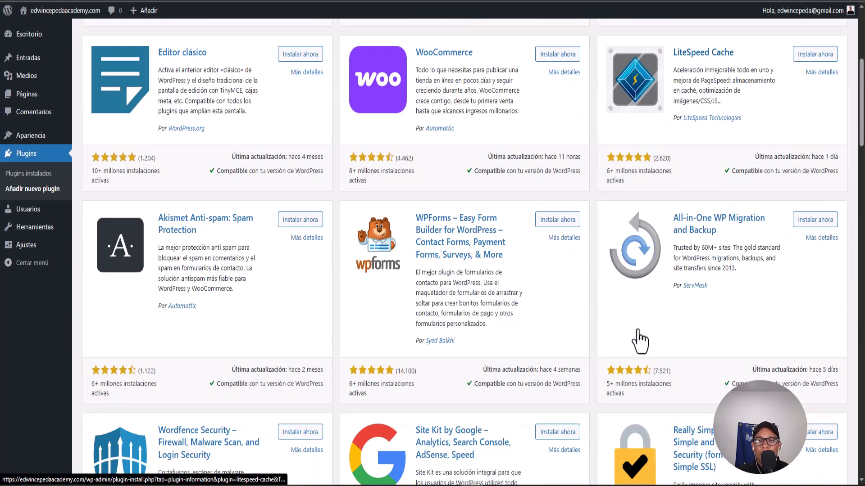
{"action": "left_click", "coordinate": [802, 221]}
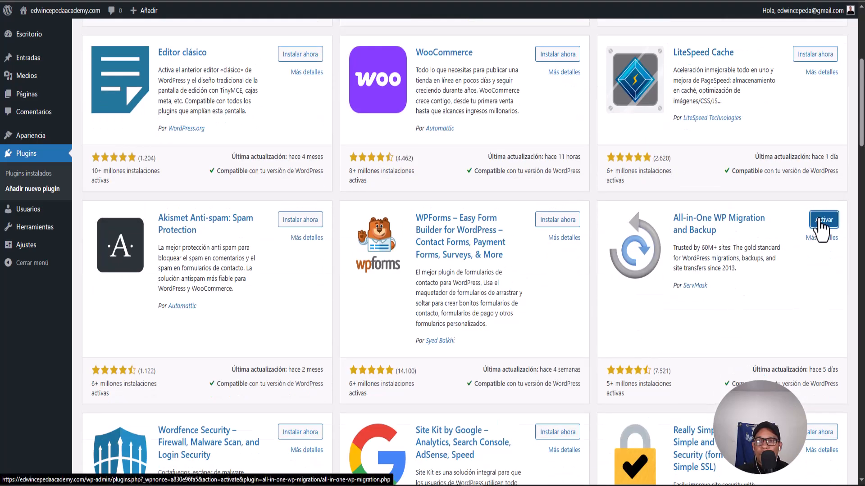
Step: Activate the All-in-One WP Migration and Backup plugin and open its import page
{"action": "left_click", "coordinate": [822, 225]}
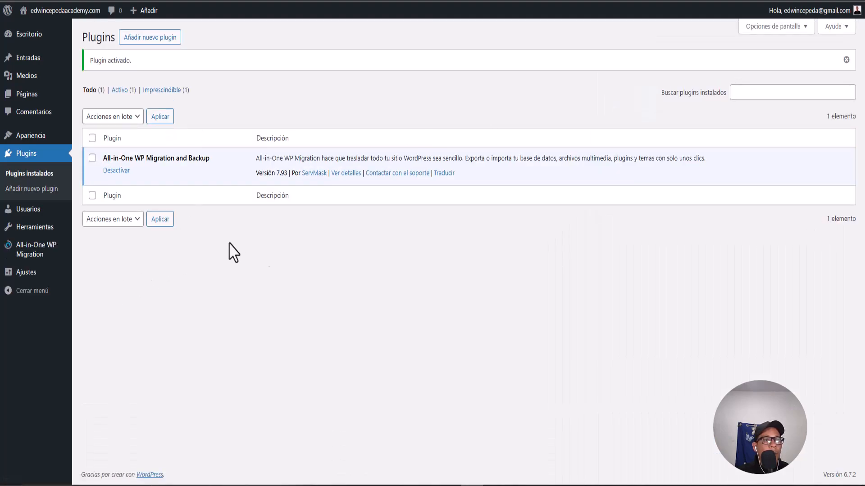
{"action": "mouse_move", "coordinate": [31, 255]}
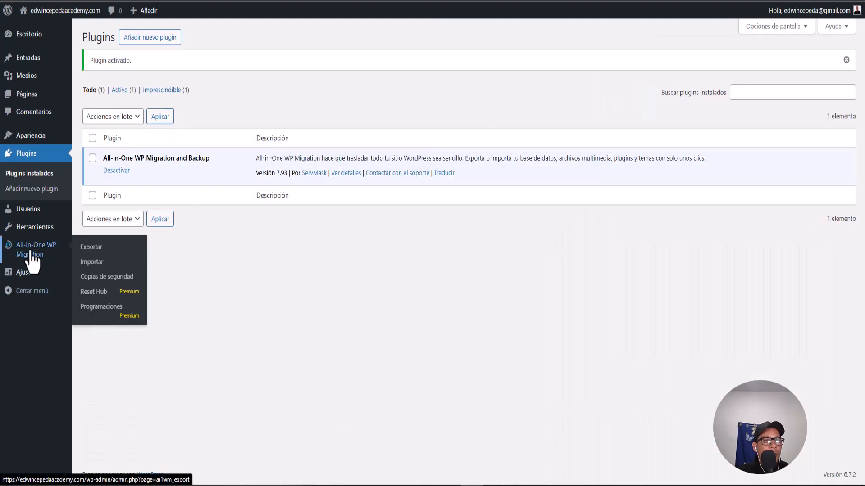
{"action": "left_click", "coordinate": [92, 263]}
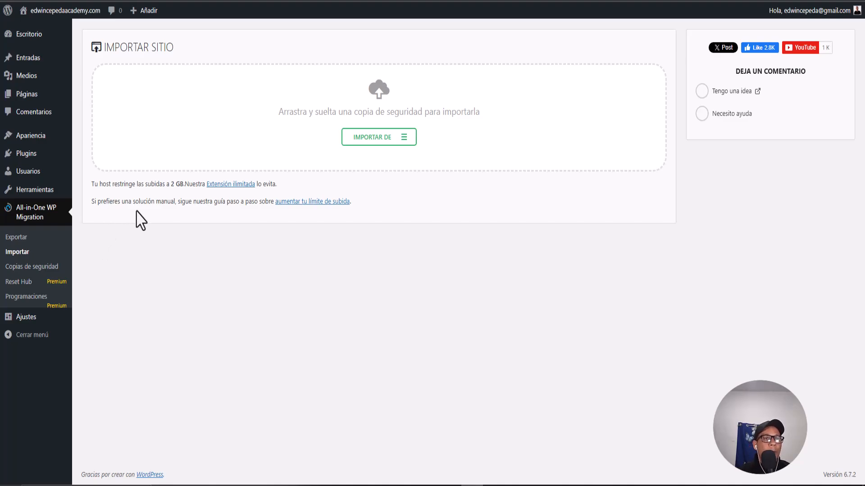
Step: Translate the import page into Spanish and read the plugin's guide on increasing the maximum upload file size
{"action": "right_click", "coordinate": [148, 245]}
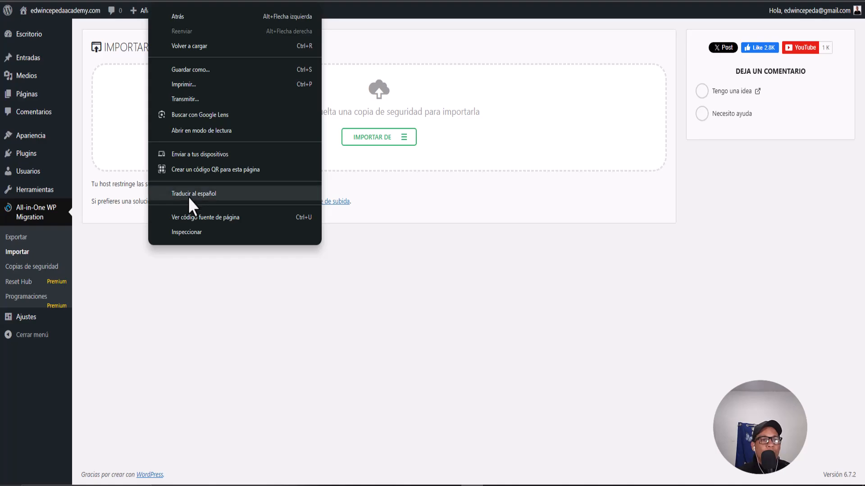
{"action": "left_click", "coordinate": [188, 197]}
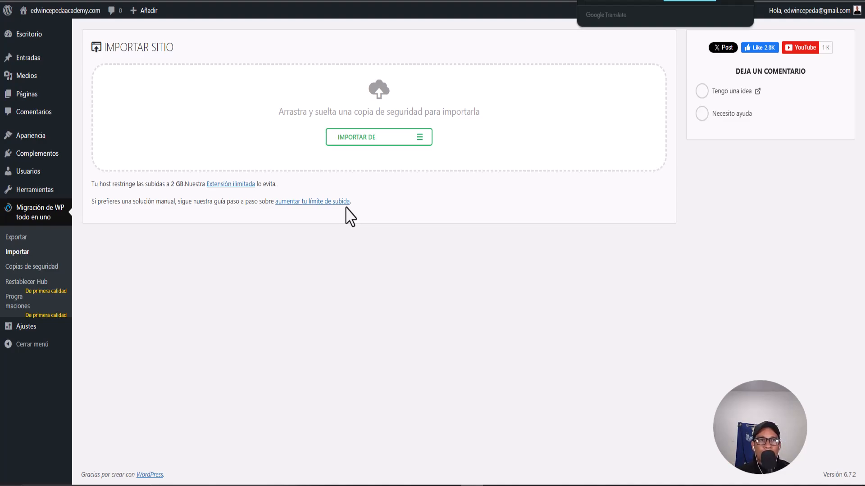
{"action": "left_click", "coordinate": [324, 202]}
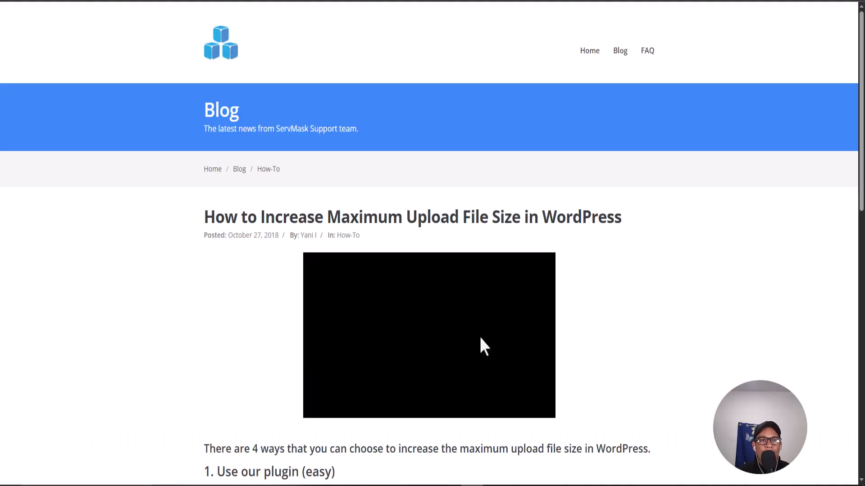
{"action": "scroll", "coordinate": [212, 248], "scroll_direction": "down", "scroll_amount": 5}
{"action": "scroll", "coordinate": [275, 252], "scroll_direction": "down", "scroll_amount": 6}
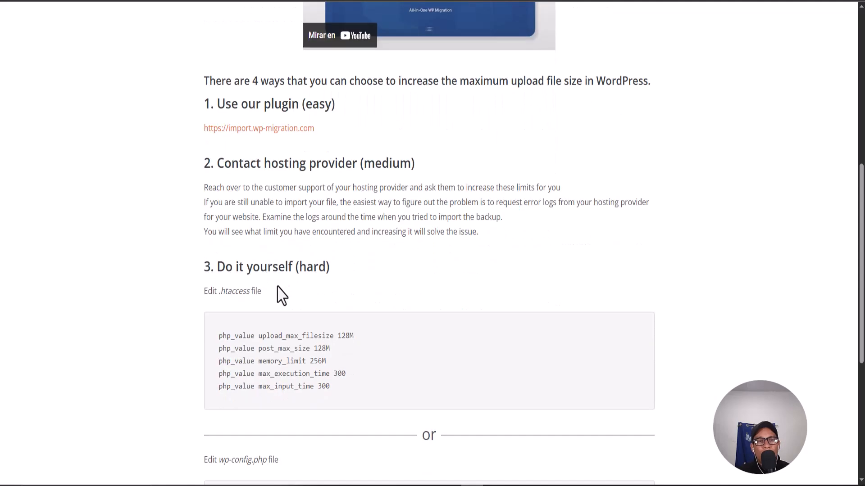
{"action": "scroll", "coordinate": [464, 272], "scroll_direction": "down", "scroll_amount": 4}
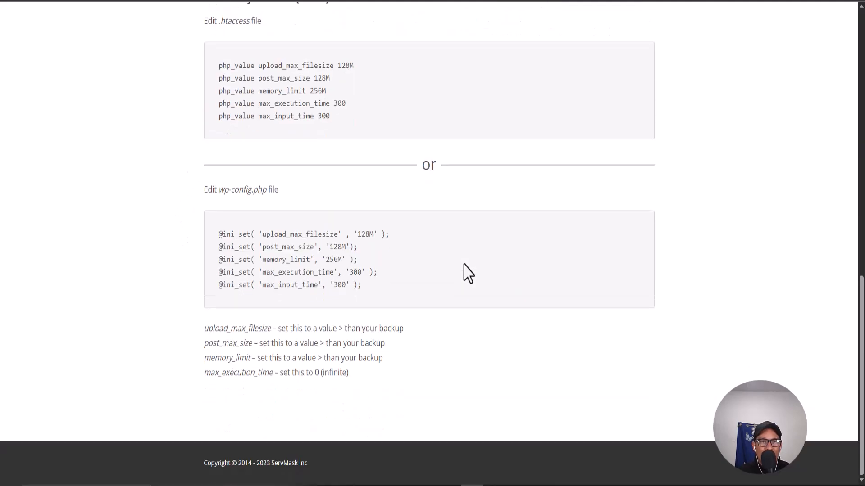
{"action": "scroll", "coordinate": [468, 273], "scroll_direction": "up", "scroll_amount": 5}
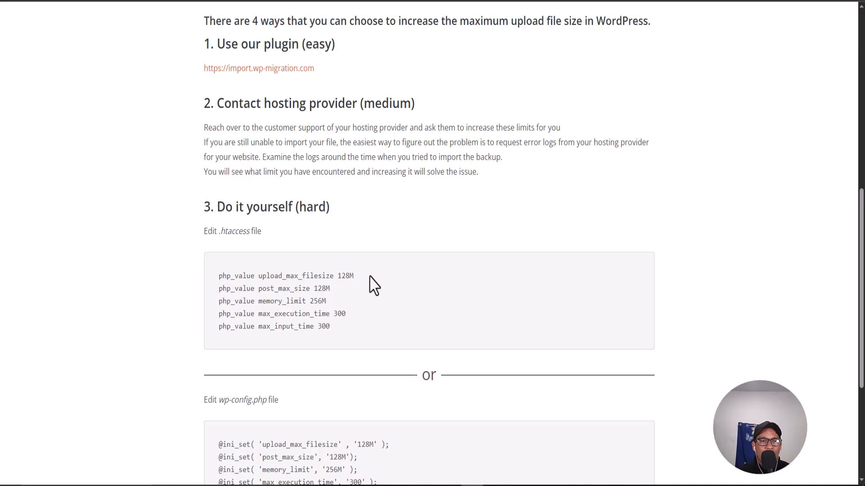
{"action": "double_click", "coordinate": [339, 276]}
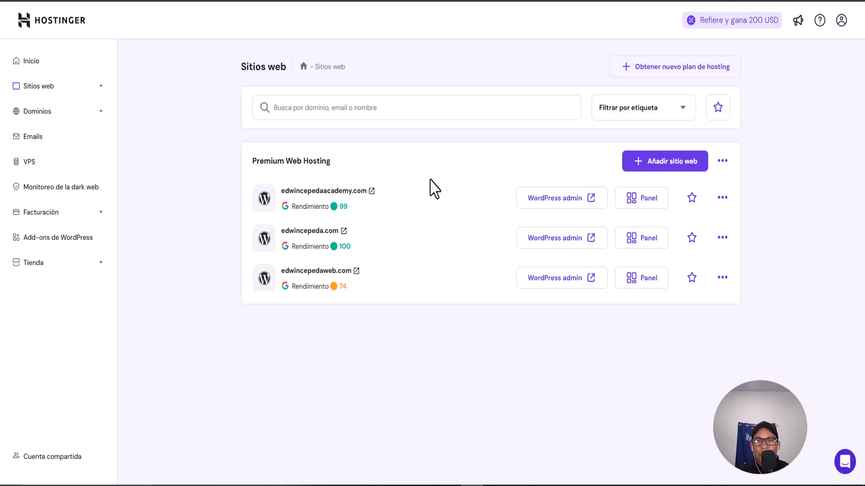
Step: In Hostinger's file manager for the academy.com site, open the .htaccess file in public_html for editing at its last line
{"action": "left_click", "coordinate": [648, 210]}
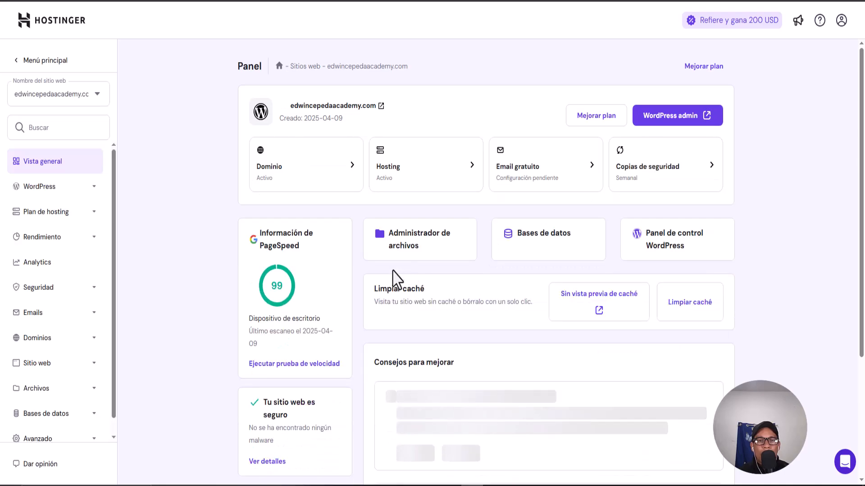
{"action": "left_click", "coordinate": [405, 244]}
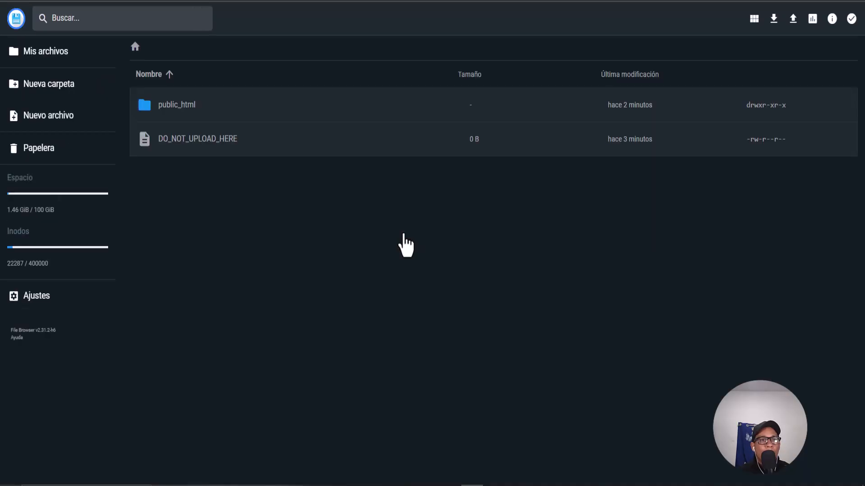
{"action": "double_click", "coordinate": [167, 107]}
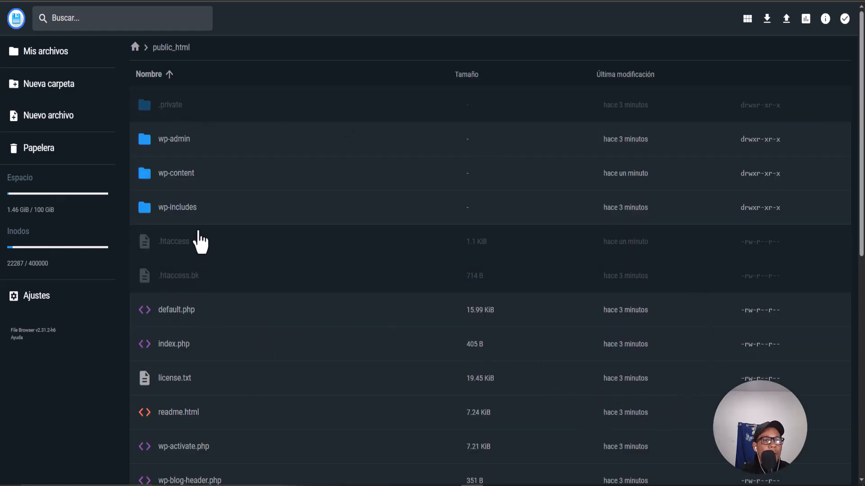
{"action": "double_click", "coordinate": [172, 253]}
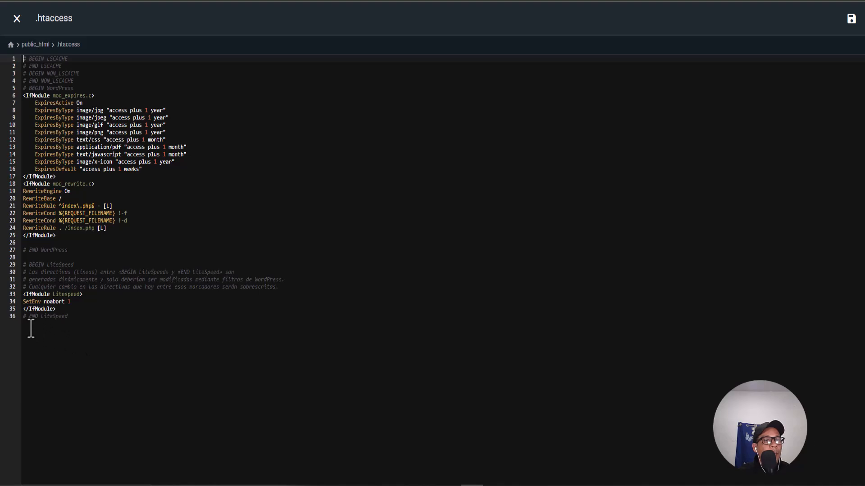
{"action": "left_click", "coordinate": [40, 319]}
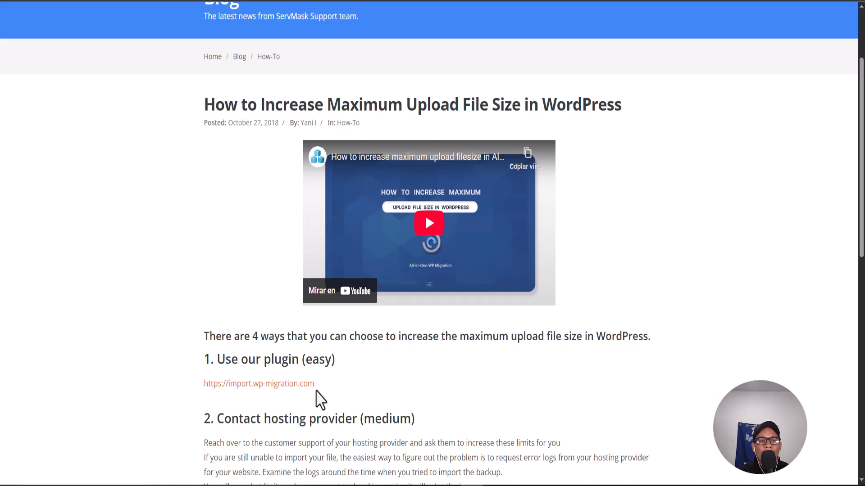
Step: Copy the guide's five php_value lines for .htaccess and paste them into the last line of the site's .htaccess file
{"action": "scroll", "coordinate": [318, 399], "scroll_direction": "down", "scroll_amount": 6}
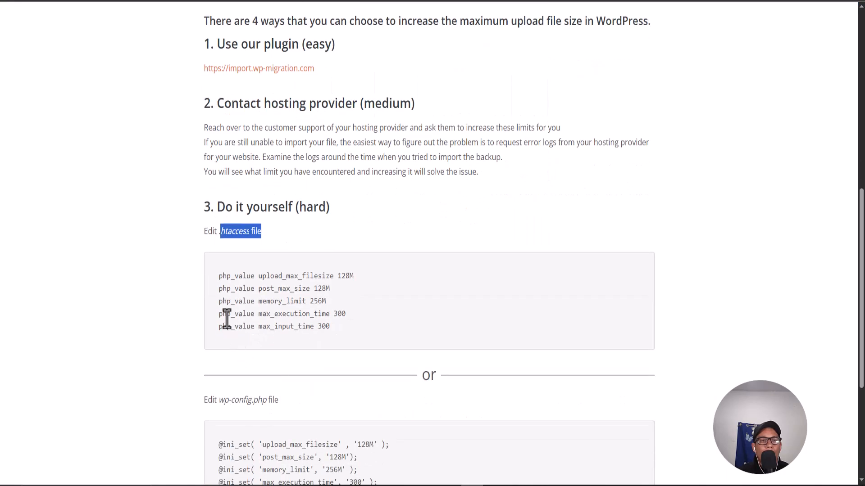
{"action": "left_click_drag", "start_coordinate": [219, 275], "coordinate": [366, 331]}
{"action": "right_click", "coordinate": [316, 310]}
{"action": "left_click", "coordinate": [339, 327]}
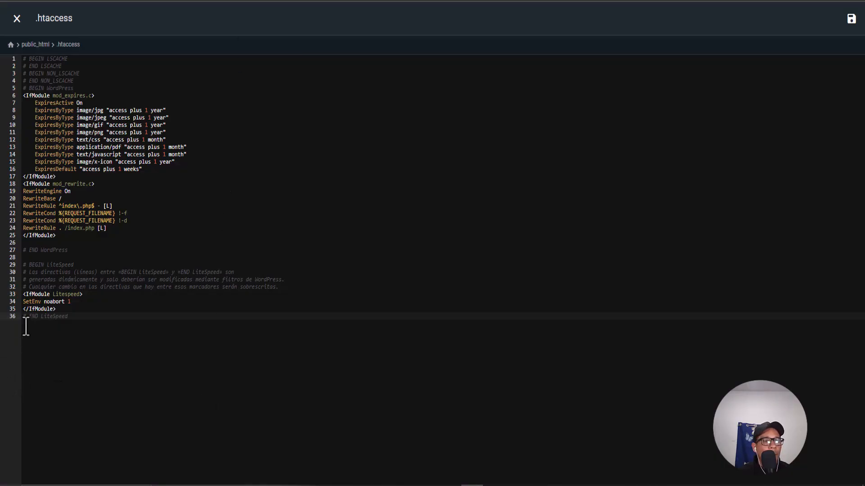
{"action": "left_click", "coordinate": [31, 317]}
{"action": "right_click", "coordinate": [32, 318]}
{"action": "left_click", "coordinate": [58, 197]}
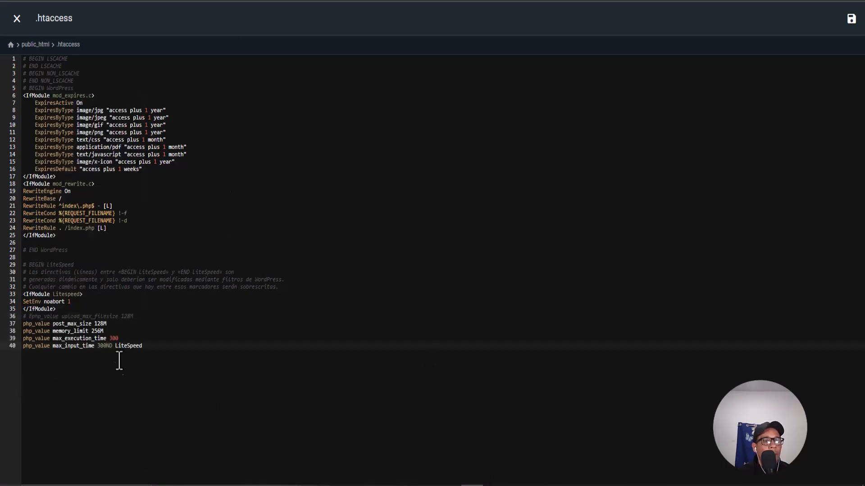
Step: Set post_max_size to 215M in the pasted lines and save the .htaccess file
{"action": "double_click", "coordinate": [96, 323]}
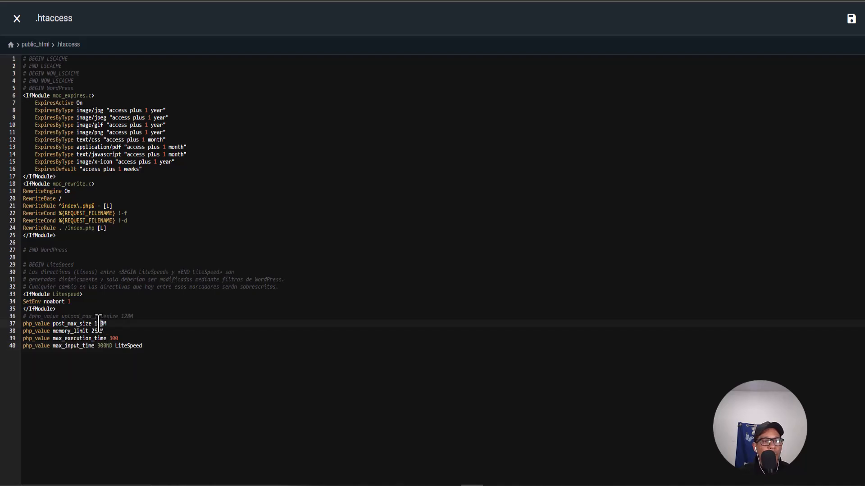
{"action": "type", "text": "2M"}
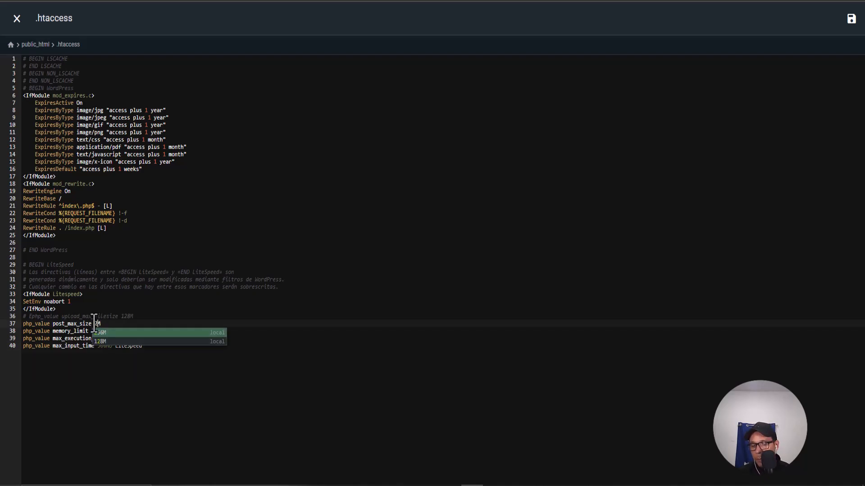
{"action": "type", "text": "56"}
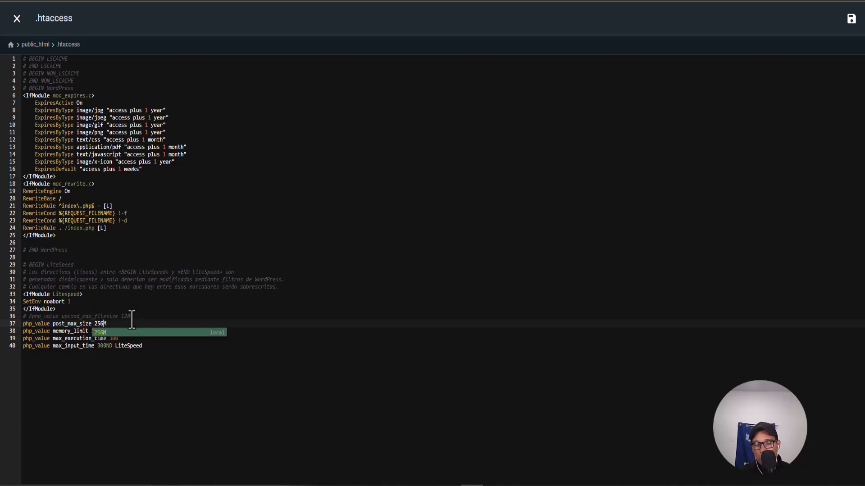
{"action": "key", "text": "BackSpace"}
{"action": "key", "text": "BackSpace"}
{"action": "key", "text": "BackSpace"}
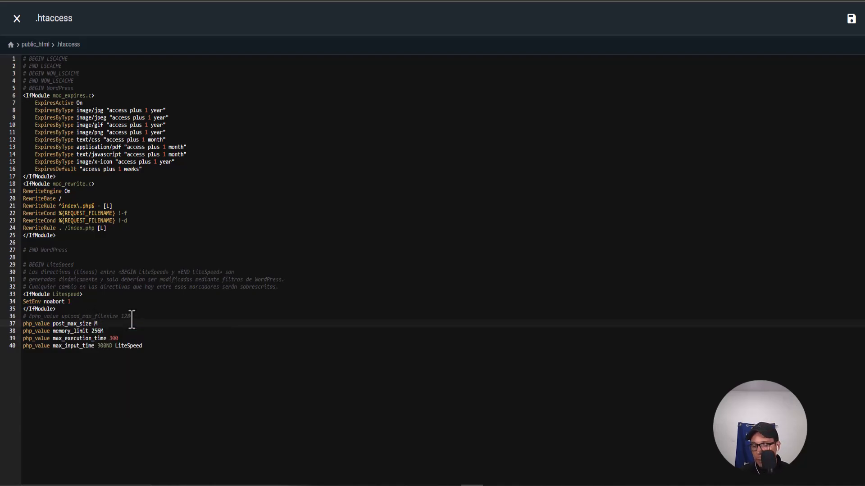
{"action": "type", "text": "215"}
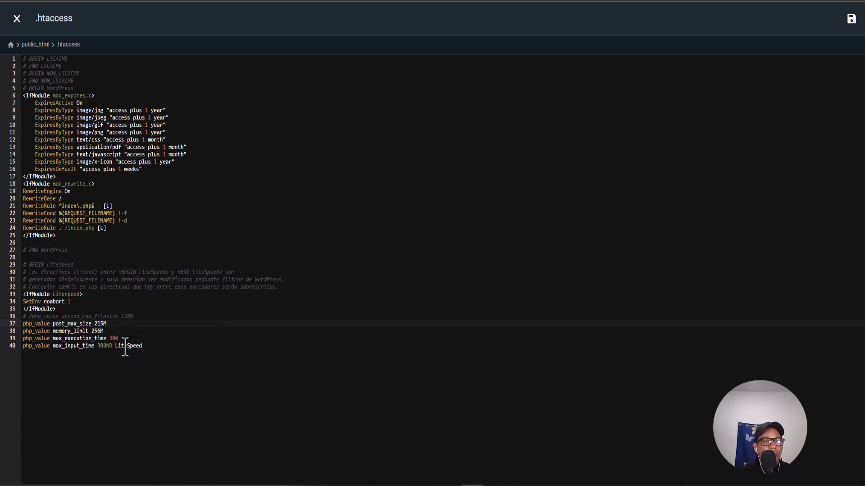
{"action": "left_click", "coordinate": [849, 19]}
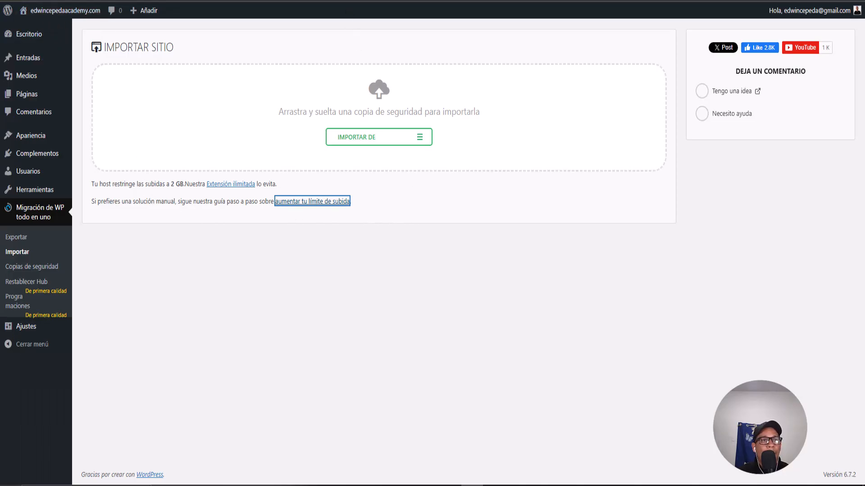
Step: Import the exported site backup from the Descargas folder into the new WordPress site and finish the import
{"action": "left_click_drag", "start_coordinate": [174, 186], "coordinate": [172, 184]}
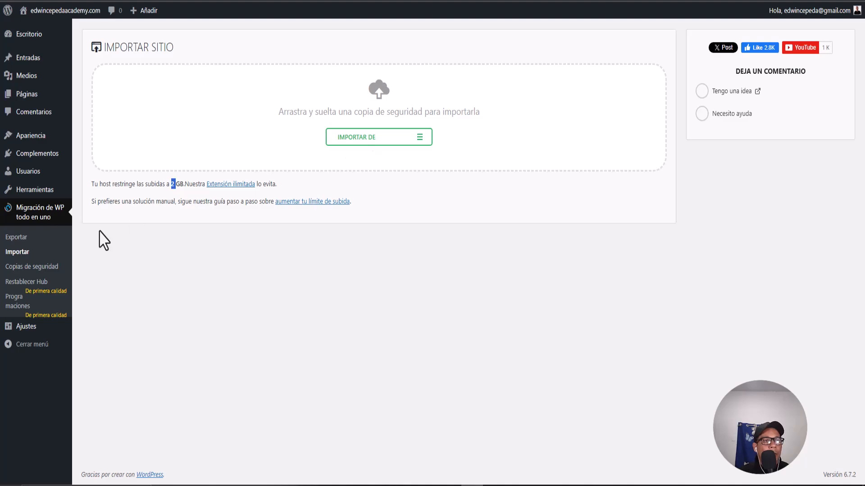
{"action": "left_click", "coordinate": [346, 138]}
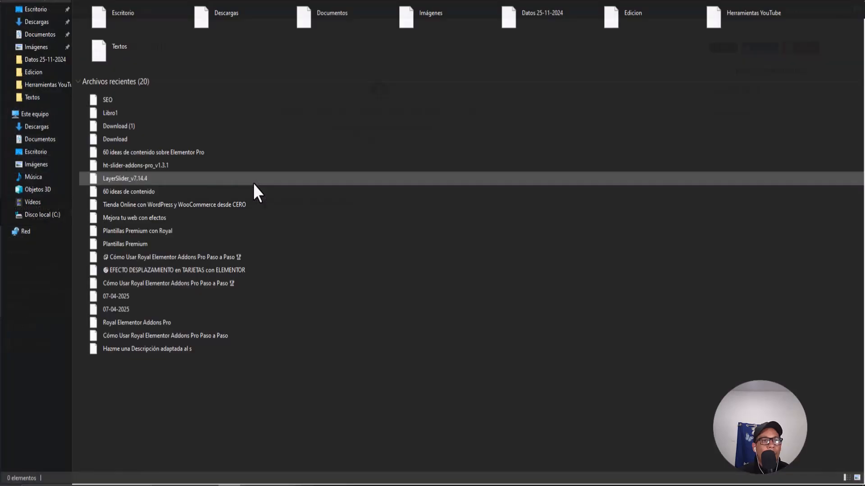
{"action": "left_click", "coordinate": [32, 22]}
{"action": "left_click_drag", "start_coordinate": [101, 68], "coordinate": [300, 371]}
{"action": "left_click_drag", "start_coordinate": [463, 423], "coordinate": [254, 119]}
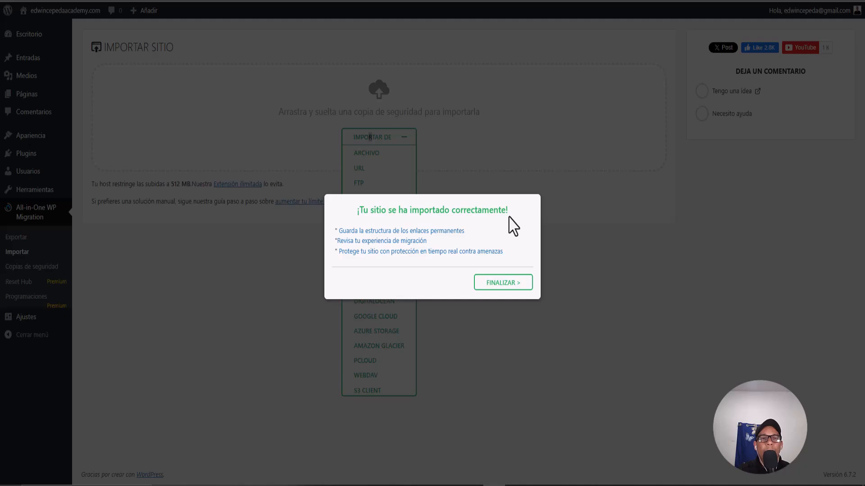
{"action": "left_click", "coordinate": [493, 284]}
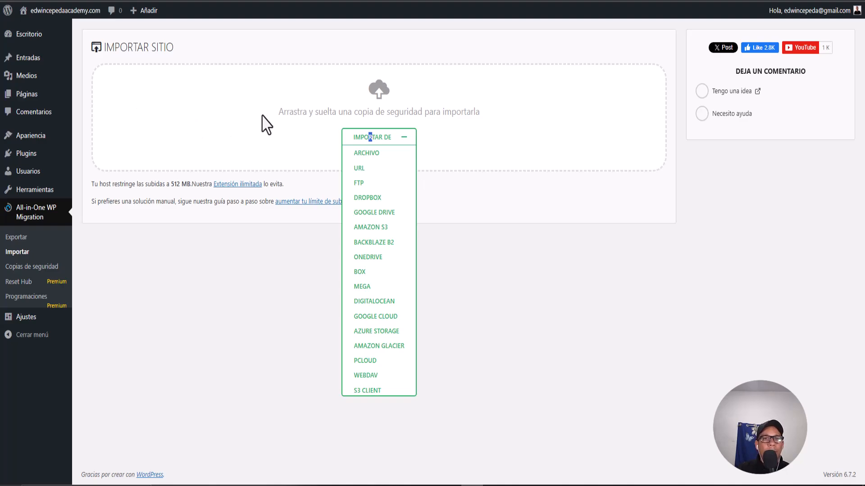
Step: Open the migrated site in a new tab from the WordPress dashboard and review its home page from start to end
{"action": "key", "text": "alt+Tab"}
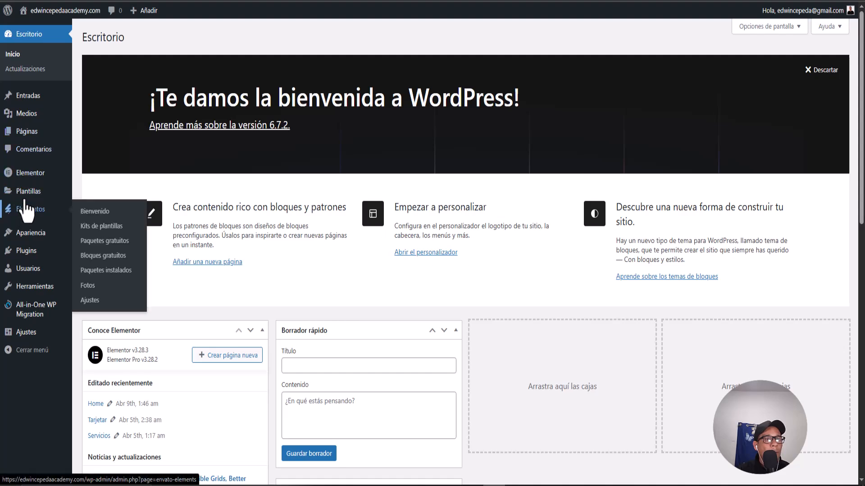
{"action": "mouse_move", "coordinate": [26, 196]}
{"action": "mouse_move", "coordinate": [54, 20]}
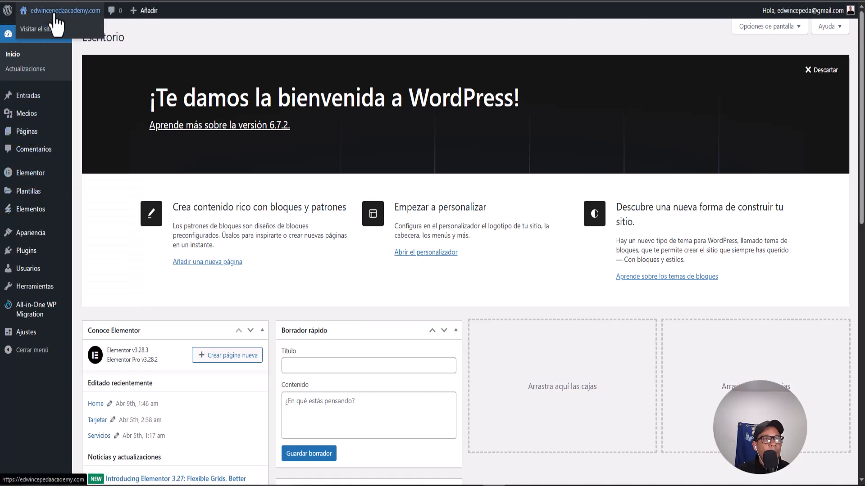
{"action": "right_click", "coordinate": [56, 15]}
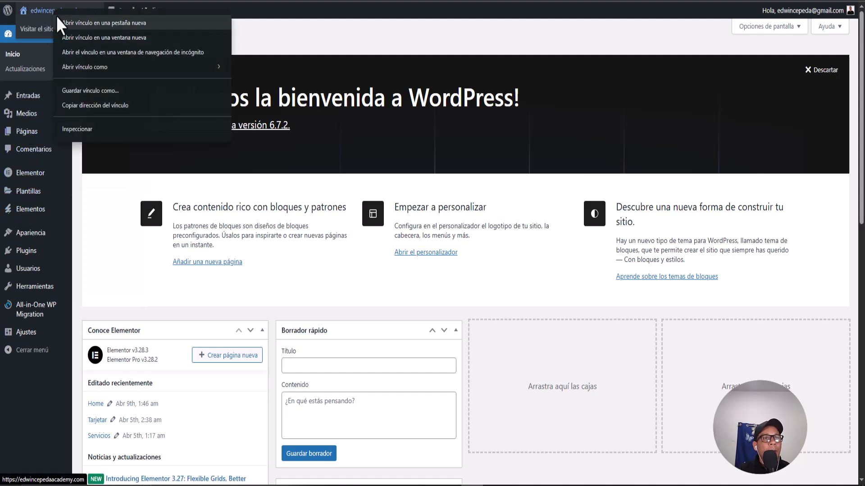
{"action": "left_click", "coordinate": [66, 23]}
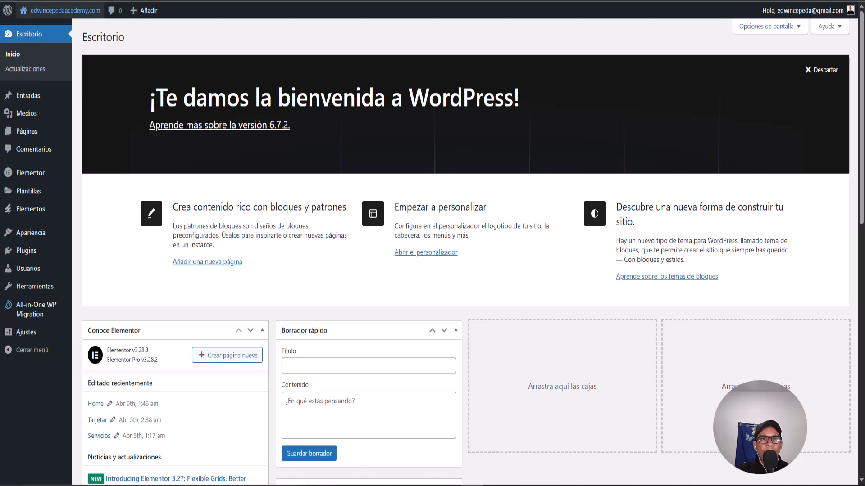
{"action": "key", "text": "ctrl+Tab"}
{"action": "scroll", "coordinate": [350, 225], "scroll_direction": "down", "scroll_amount": 7}
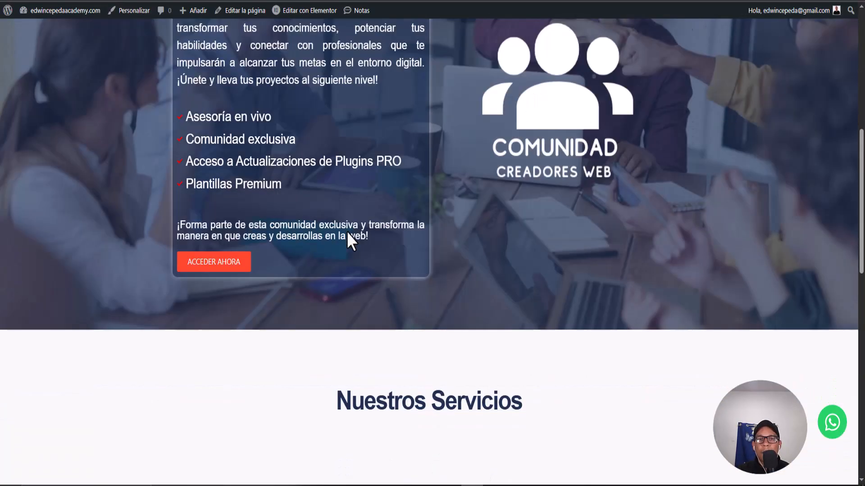
{"action": "scroll", "coordinate": [347, 231], "scroll_direction": "down", "scroll_amount": 12}
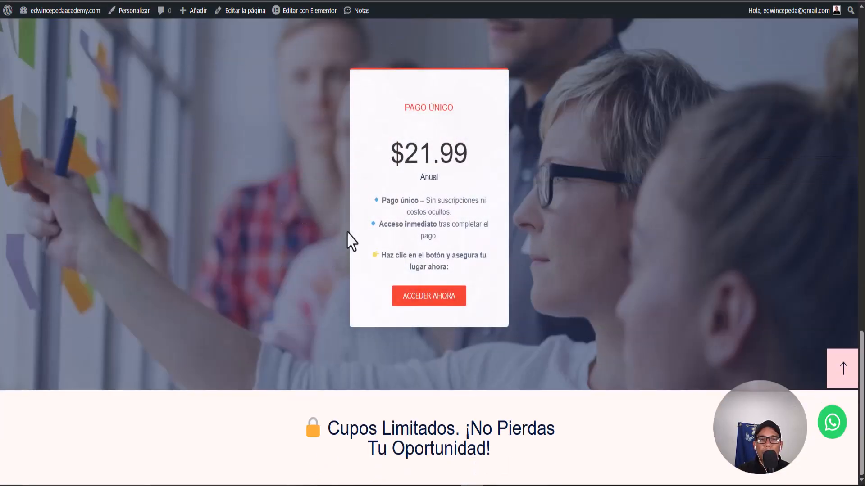
{"action": "scroll", "coordinate": [346, 231], "scroll_direction": "up", "scroll_amount": 15}
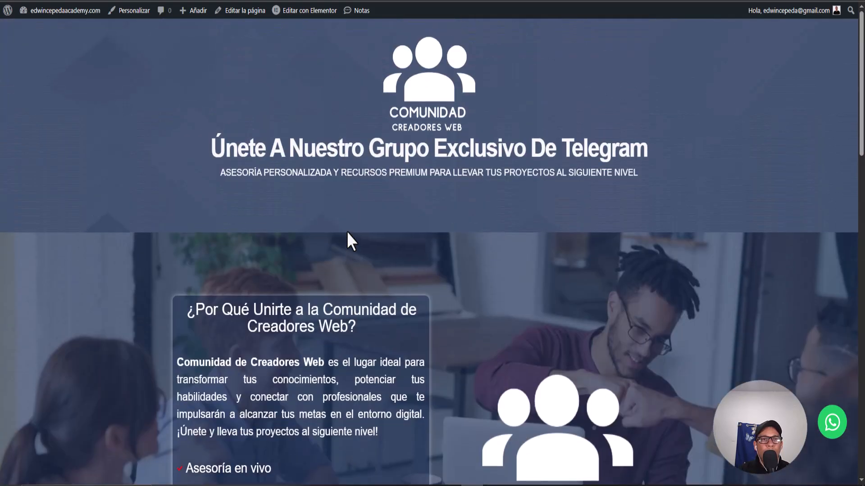